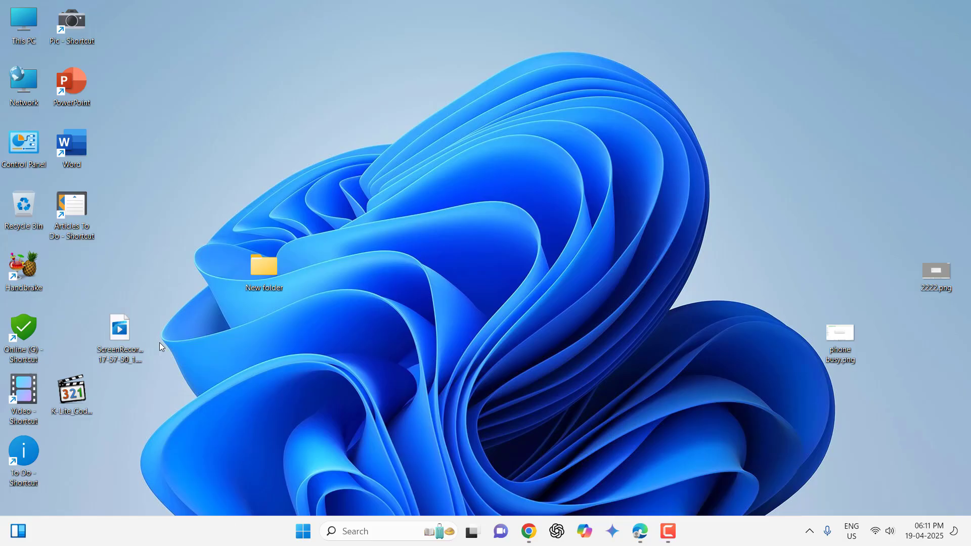
- Try playing the screen recording, first in the default player and then in VLC, and close both
double_click(119, 338)
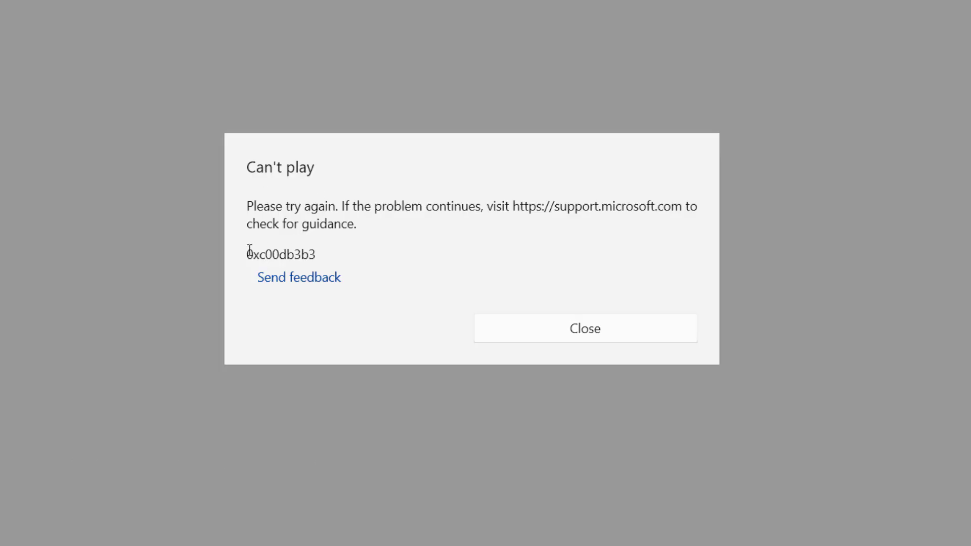
key("alt+F4")
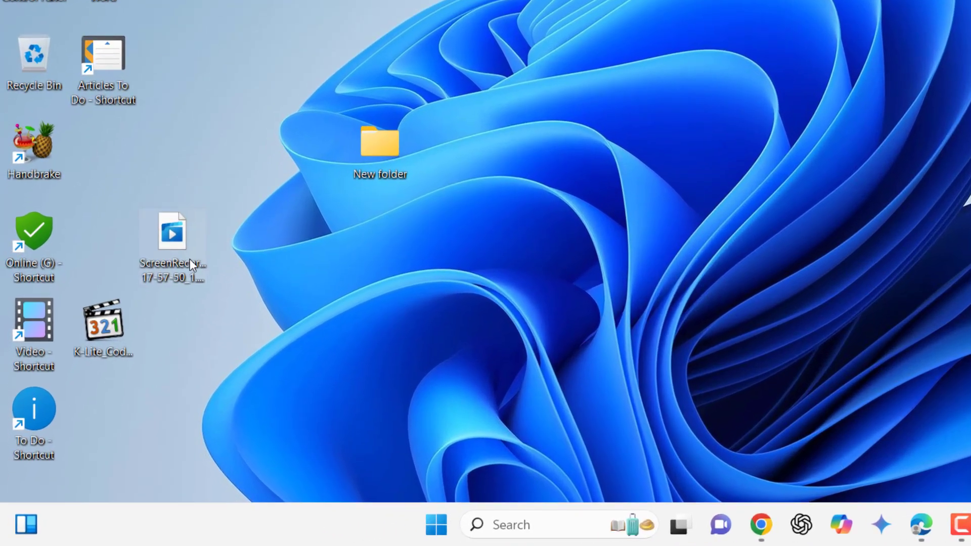
mouse_move(191, 264)
left_mouse_down()
mouse_move(171, 167)
mouse_move(182, 126)
left_mouse_up()
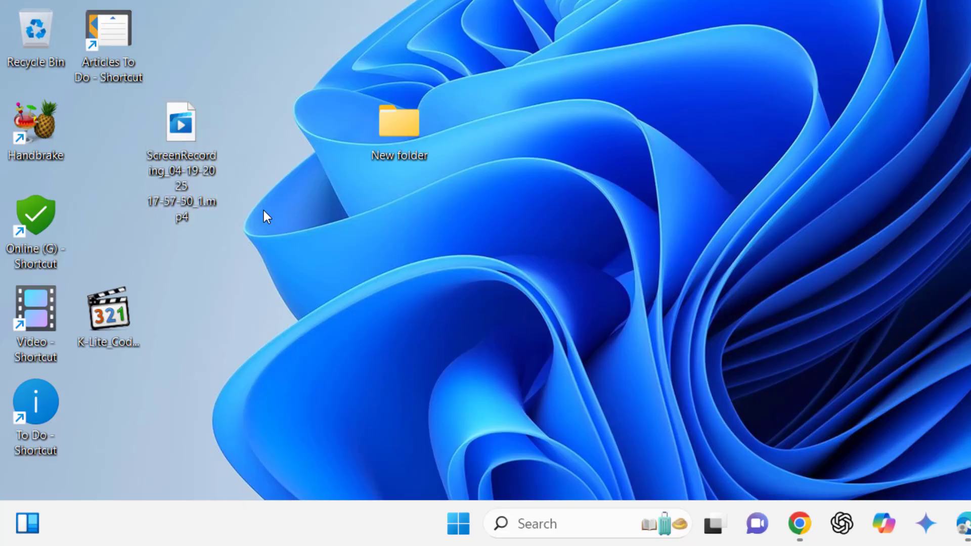
right_click(184, 128)
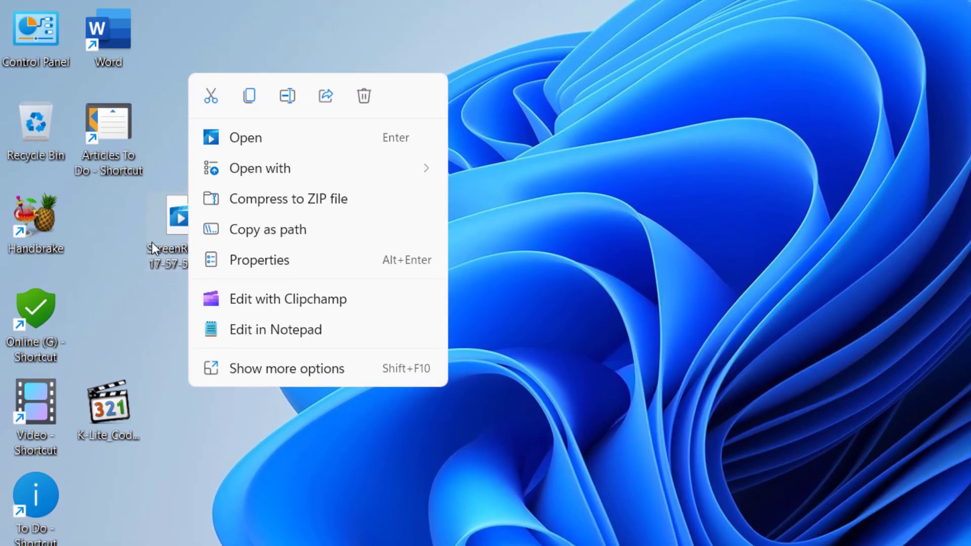
mouse_move(377, 169)
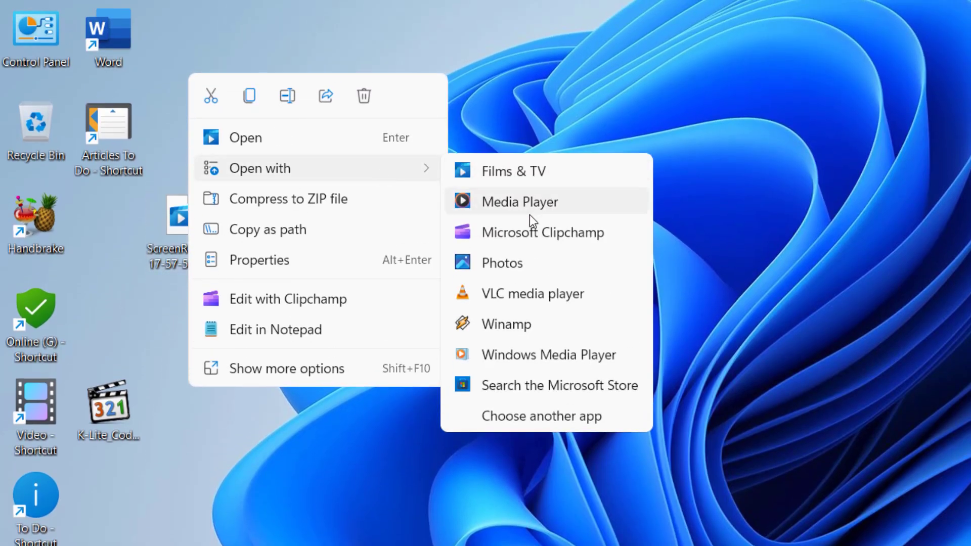
left_click(513, 294)
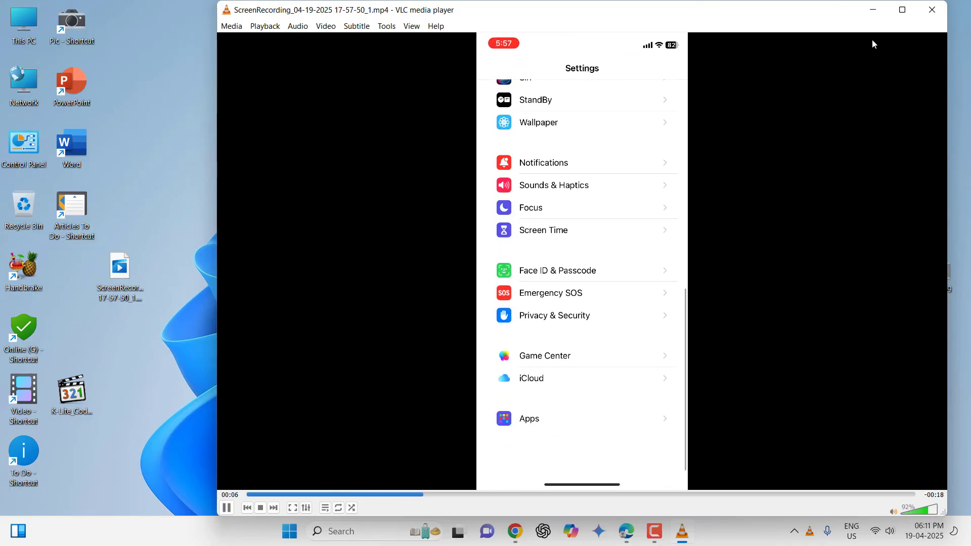
left_click(932, 10)
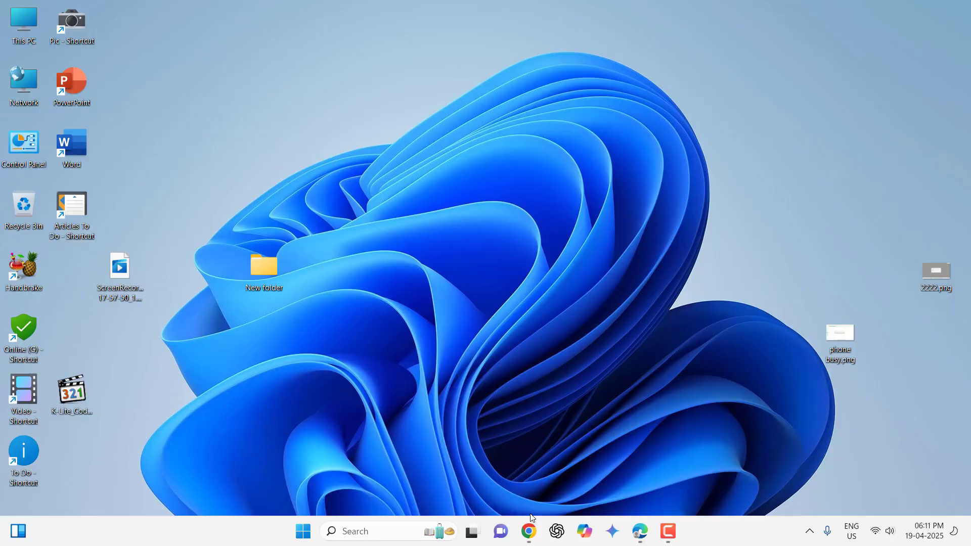
- Open the Codec Guide K-Lite page in a new tab and save the Standard installer from Server 1
left_click(529, 531)
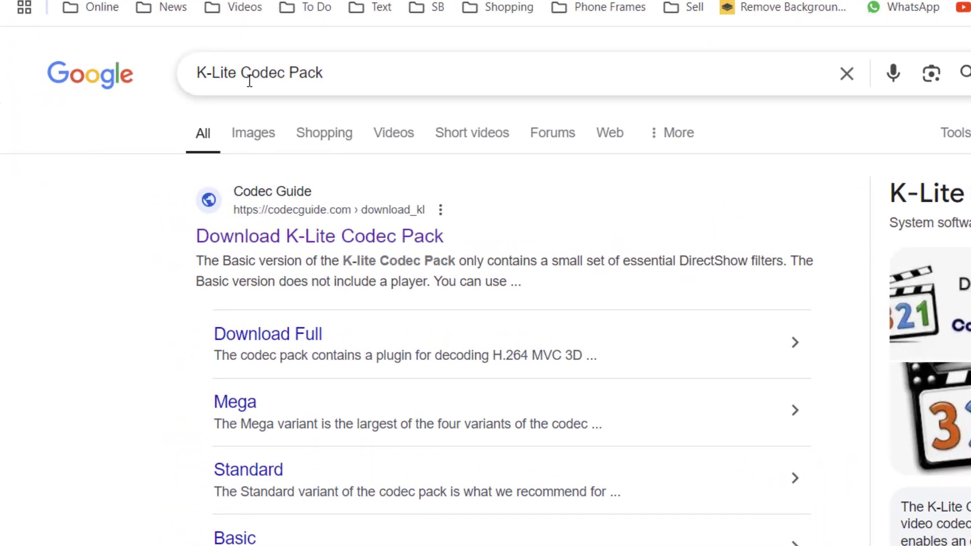
right_click(375, 244)
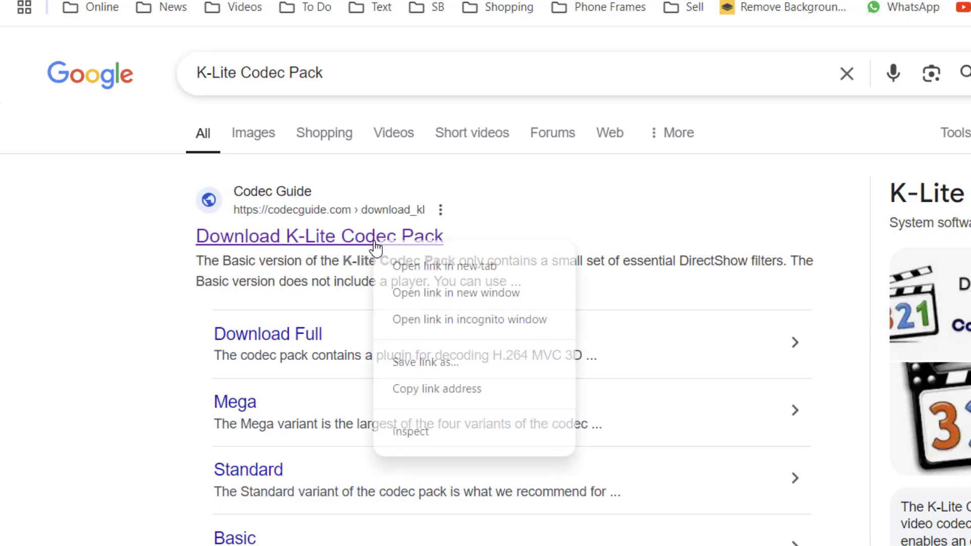
left_click(462, 271)
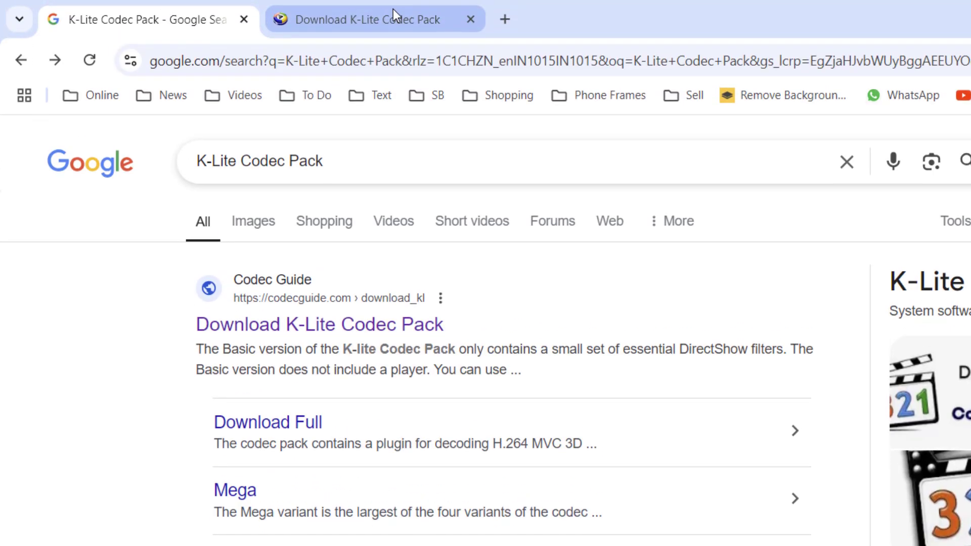
left_click(392, 8)
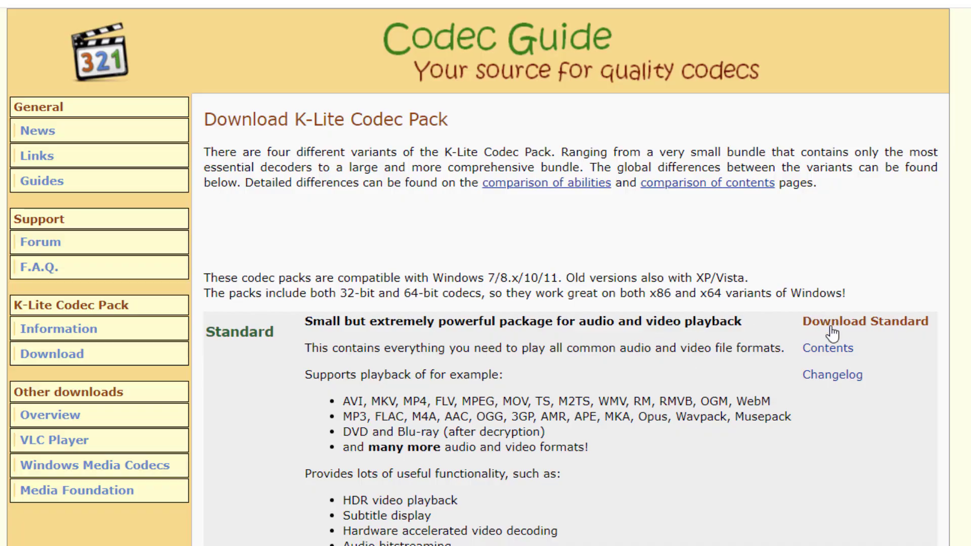
scroll(439, 332, "down", 3)
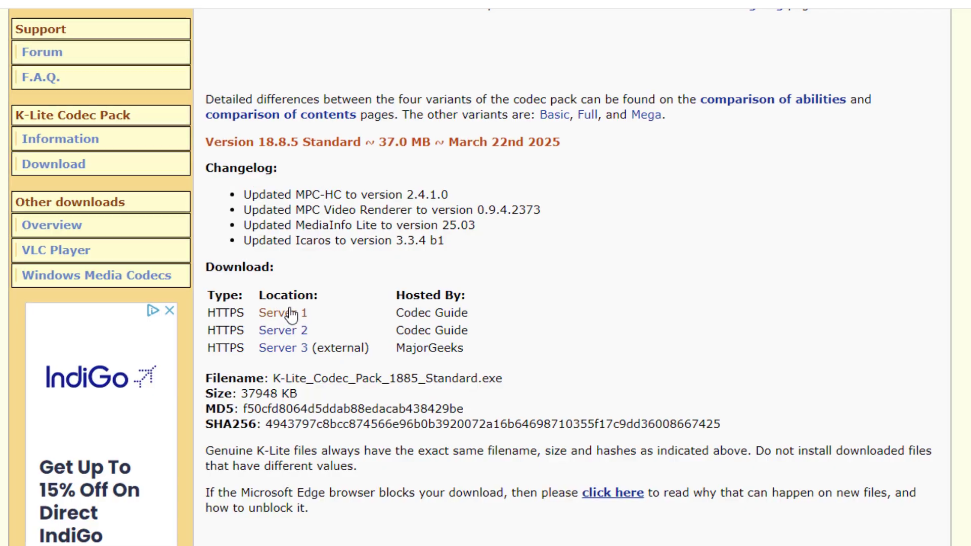
left_click(290, 314)
left_click(428, 384)
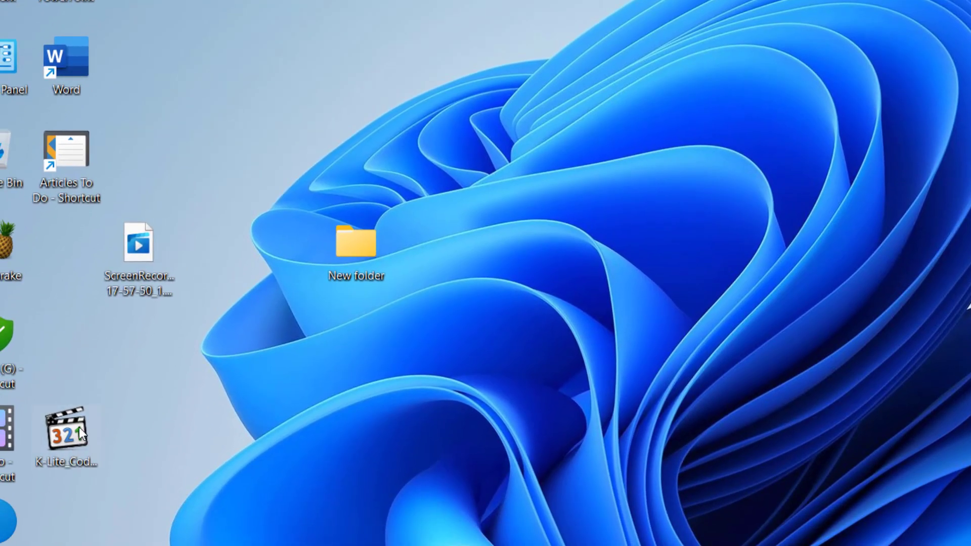
- Launch the K-Lite installer in advanced mode and accept default preferences, folder, components and tasks
double_click(79, 427)
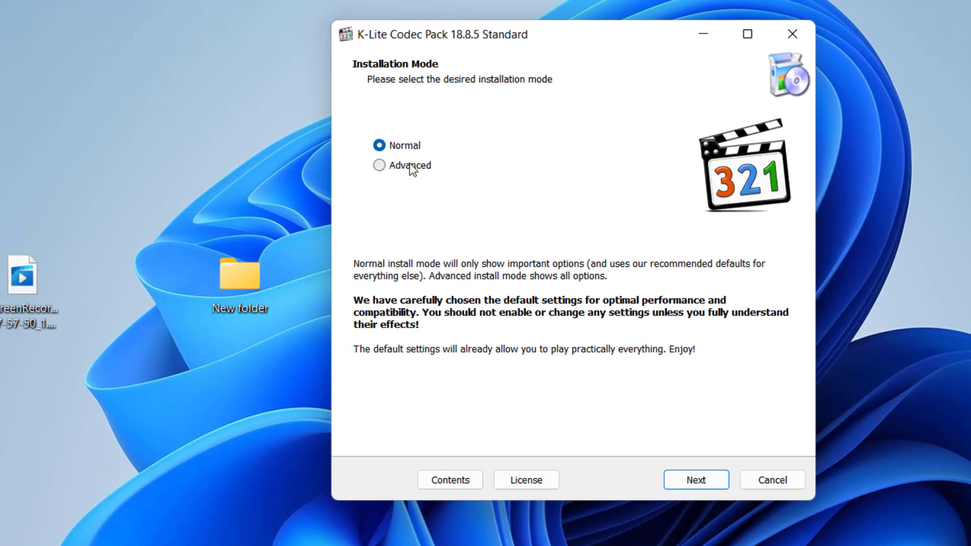
left_click(410, 166)
left_click(700, 482)
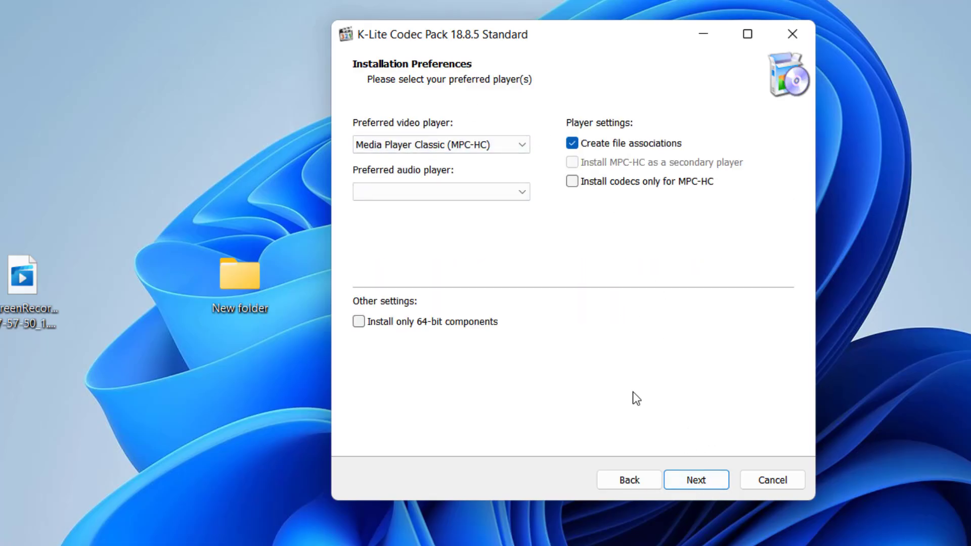
left_click(686, 478)
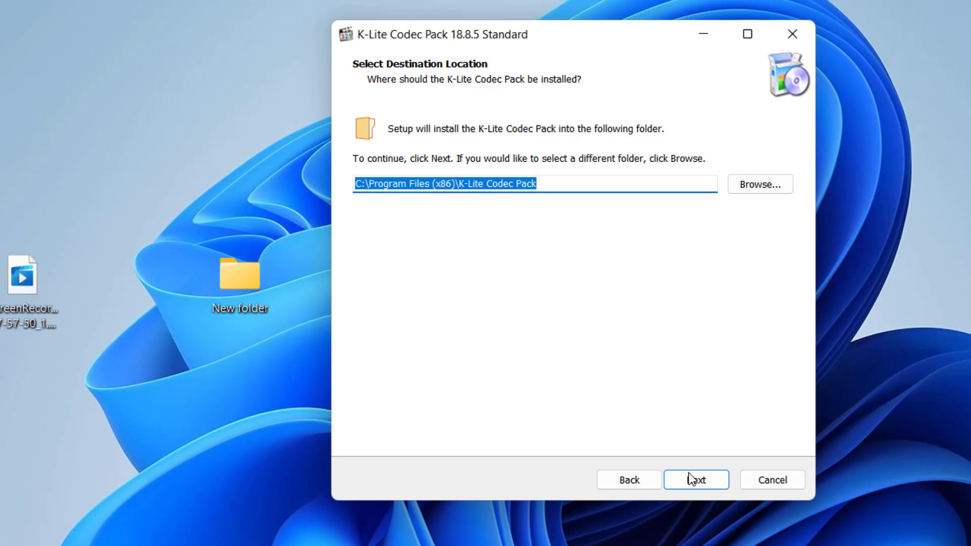
left_click(693, 479)
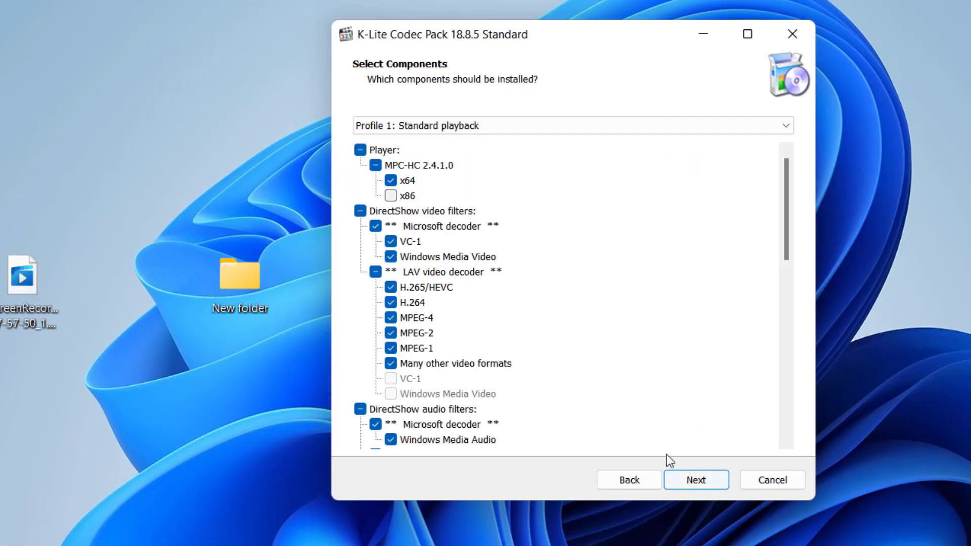
left_click(701, 480)
left_click(700, 479)
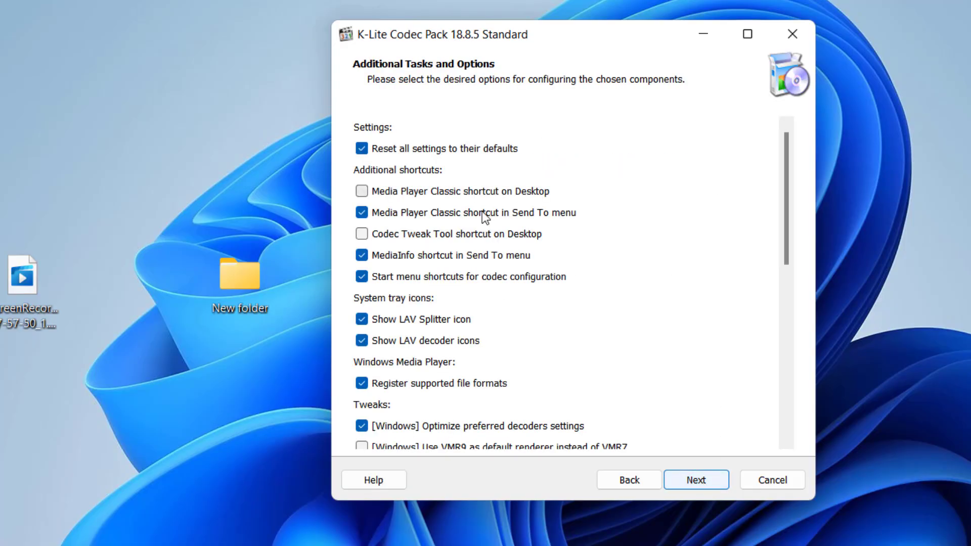
left_click(696, 483)
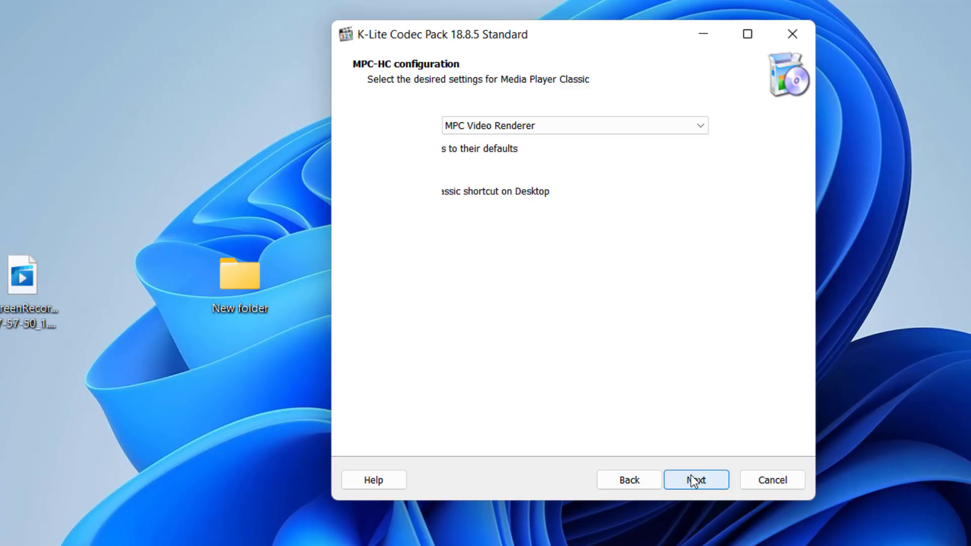
- Accept hardware acceleration, language, MPC-HC association, audio and thumbnail settings, install, and finish
left_click(693, 481)
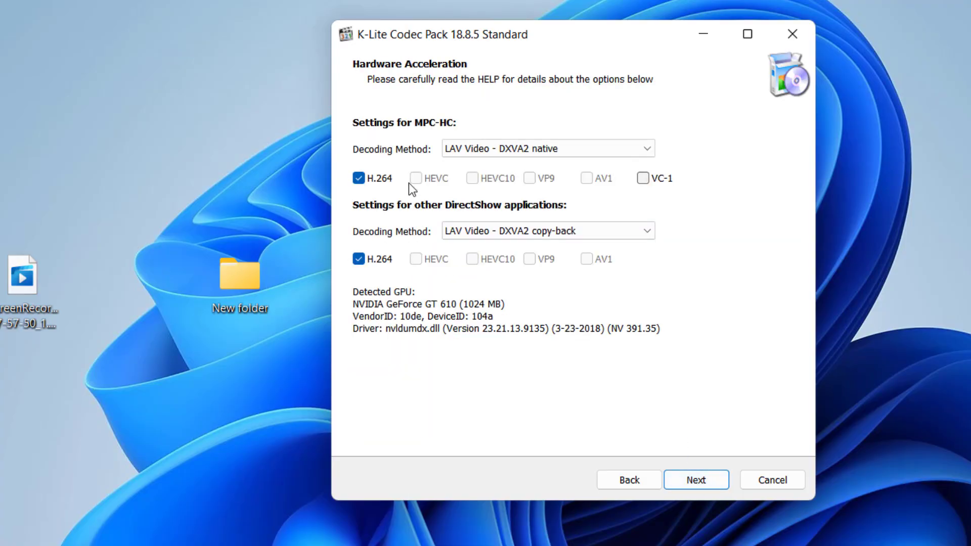
left_click(692, 483)
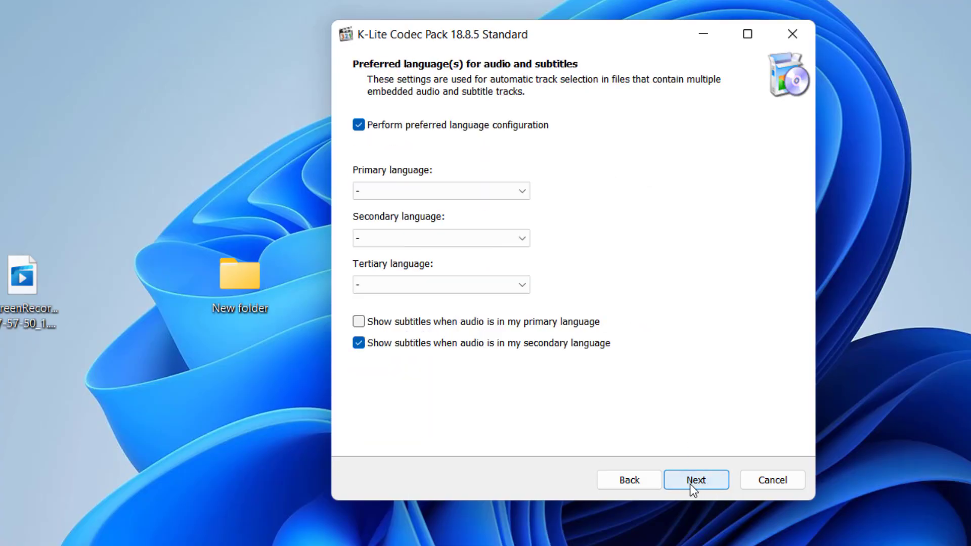
left_click(685, 480)
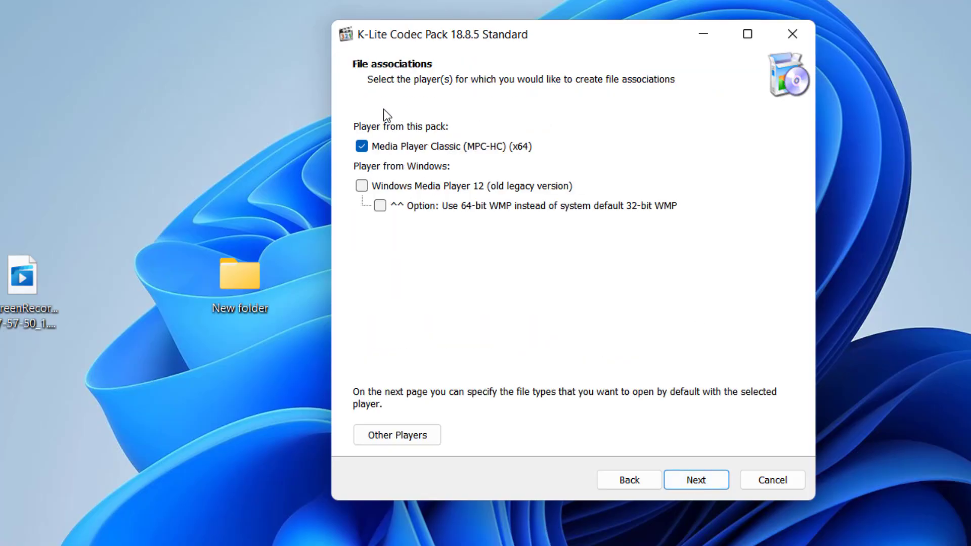
left_click(709, 480)
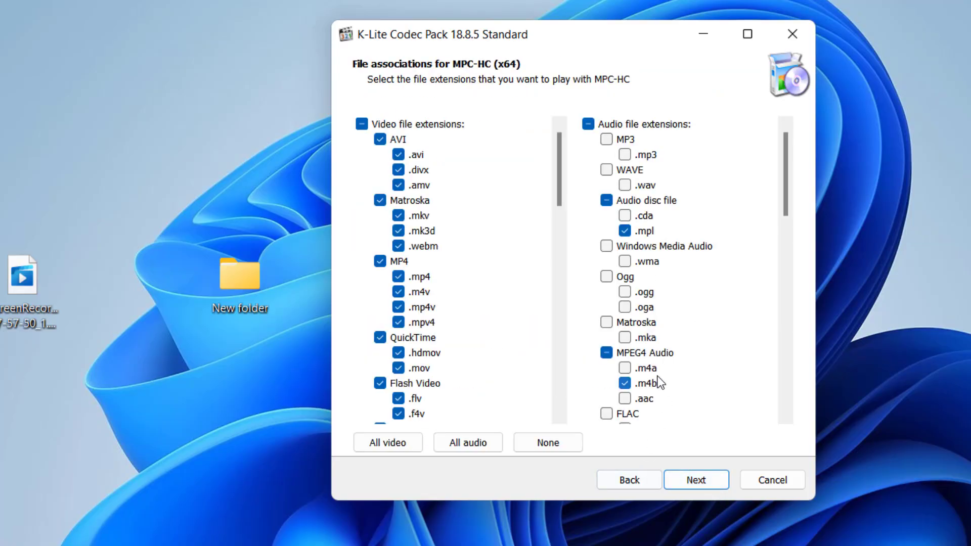
left_click(703, 483)
left_click(698, 480)
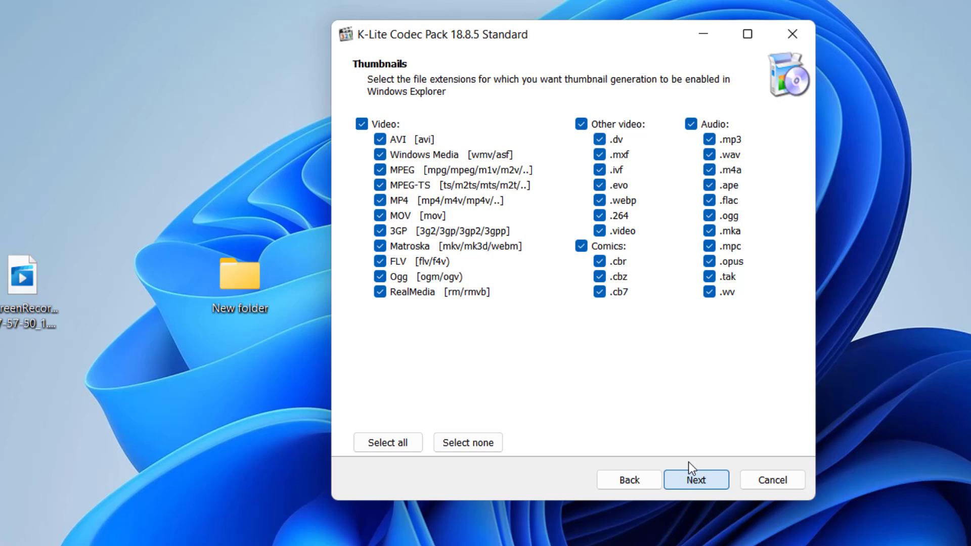
left_click(699, 475)
left_click(702, 484)
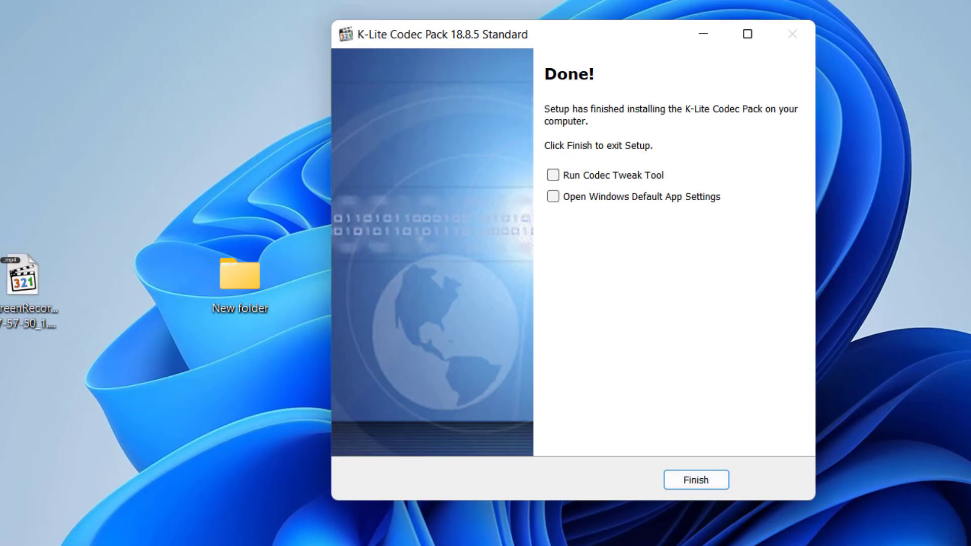
left_click(700, 482)
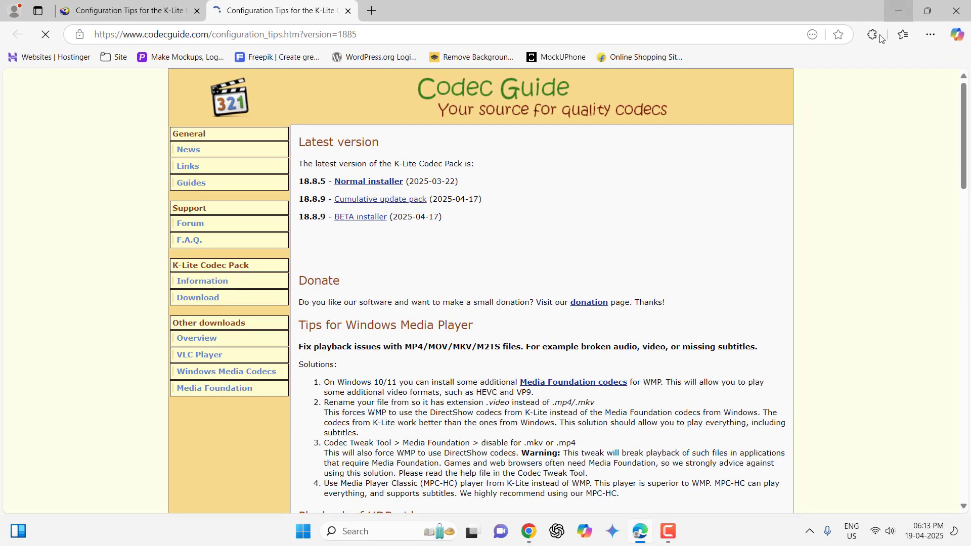
- Hide the browser, open the recording in its default player, widen the window, then close it
left_click(896, 15)
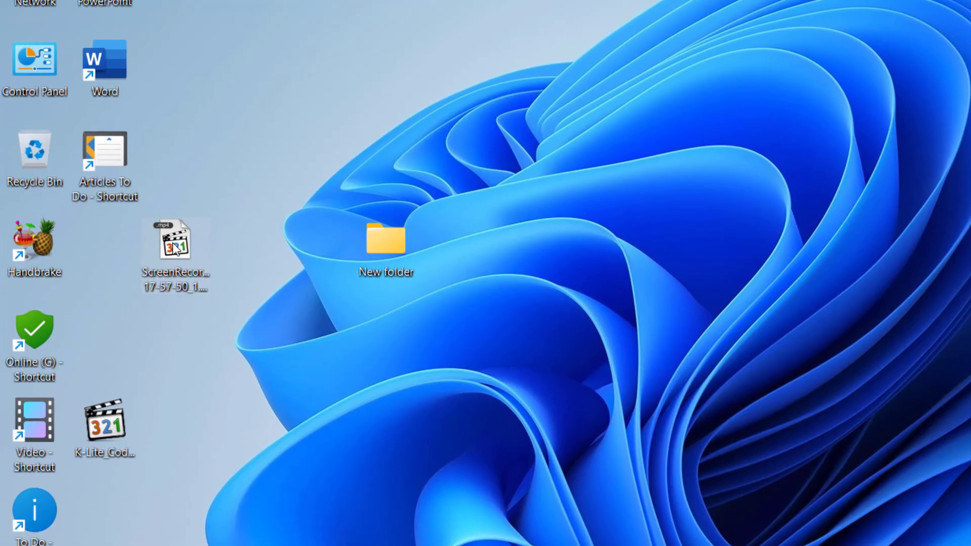
double_click(168, 252)
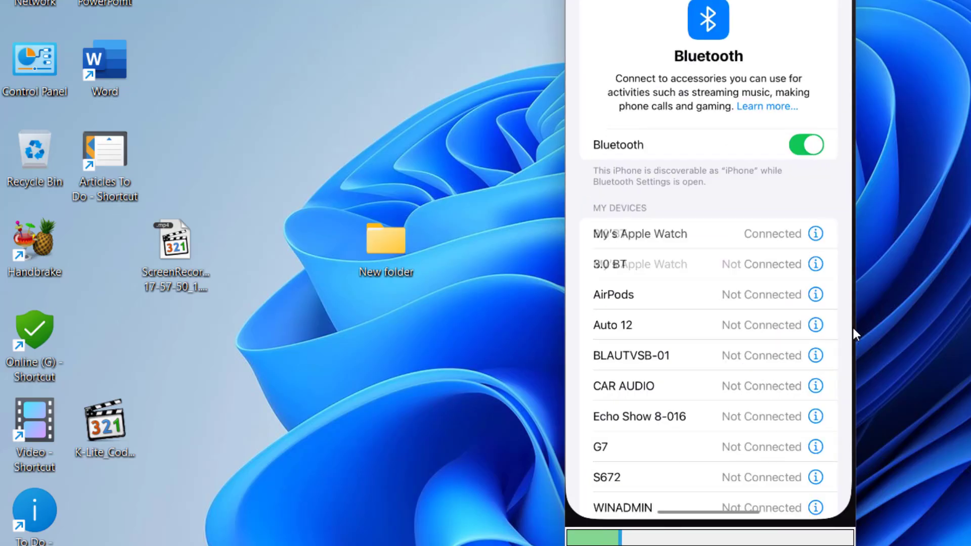
left_click_drag(858, 321, 970, 321)
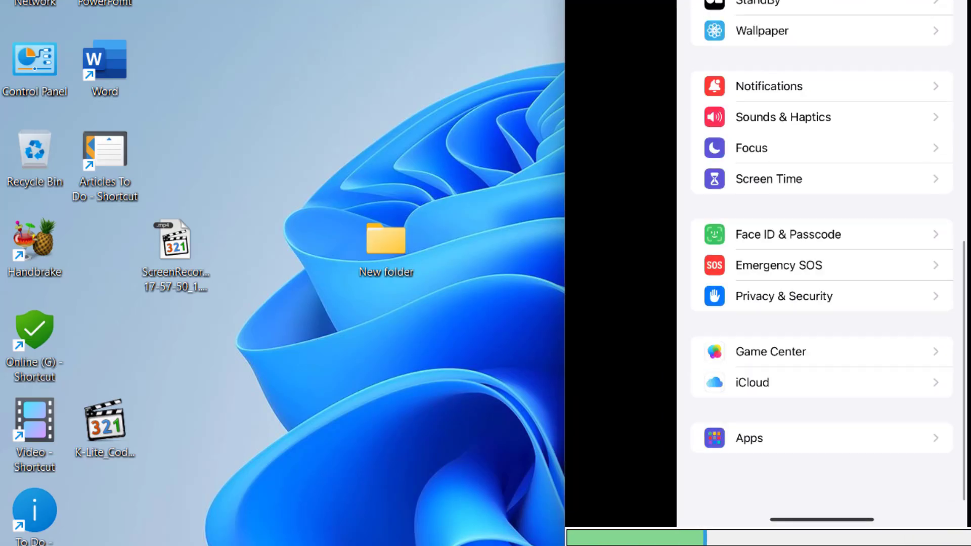
key("alt+F4")
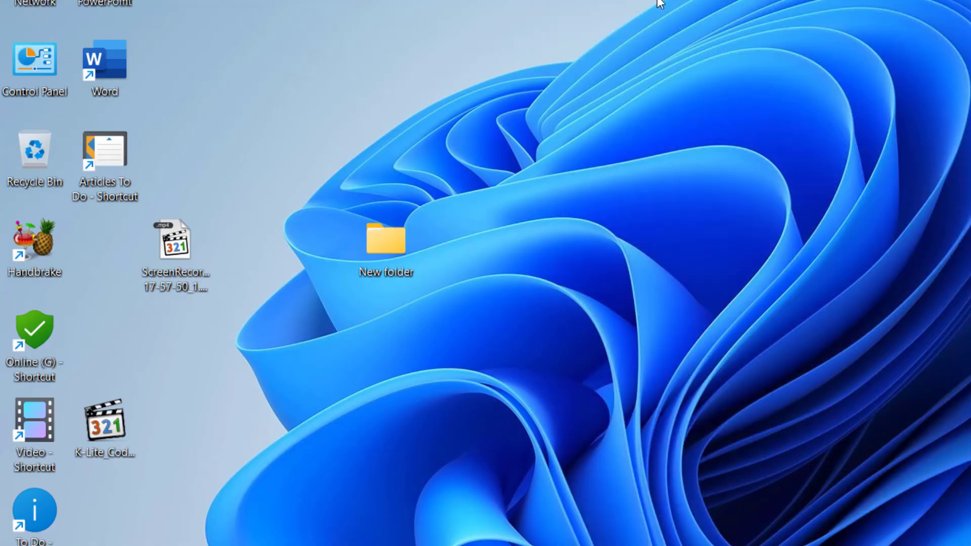
- Open the recording with MPC-HC (x64) and seek ahead to confirm it plays
right_click(180, 254)
mouse_move(380, 199)
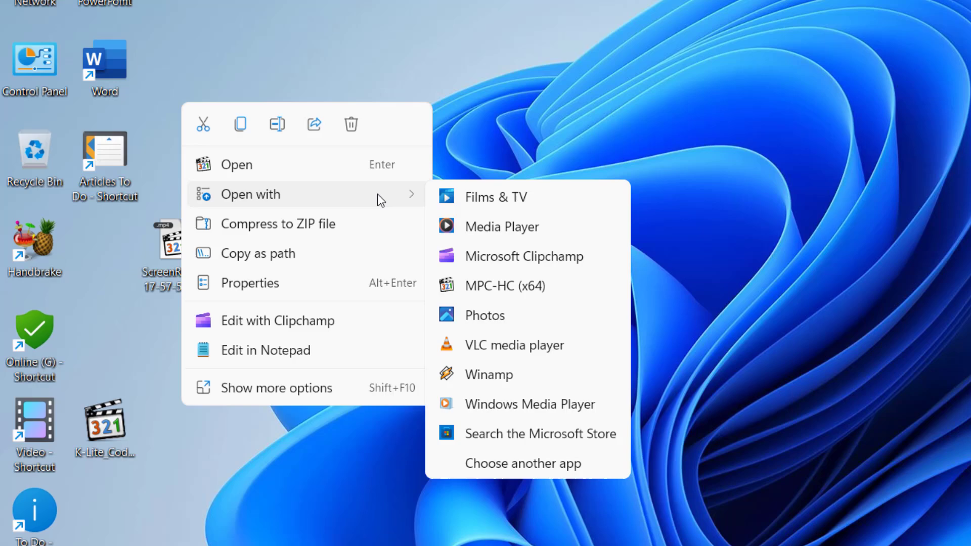
left_click(496, 287)
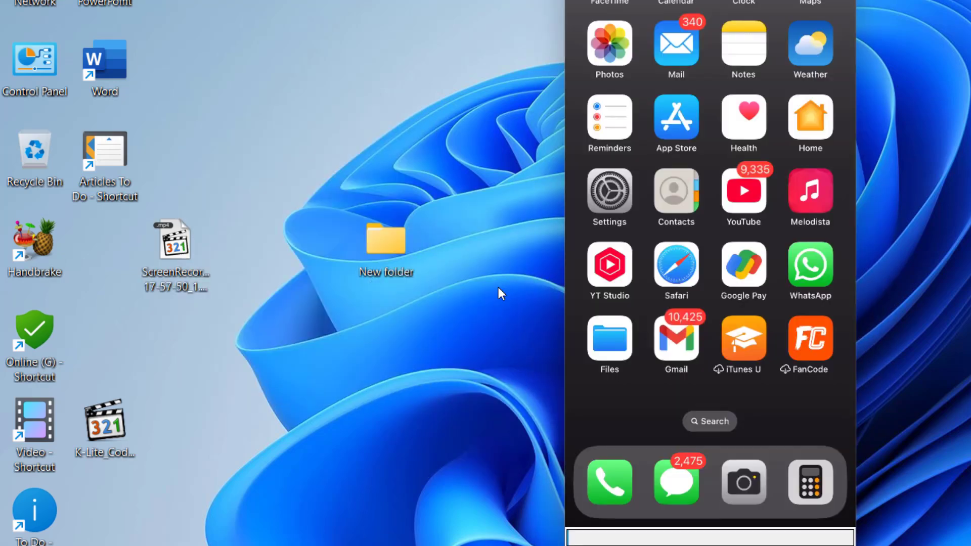
left_click(673, 537)
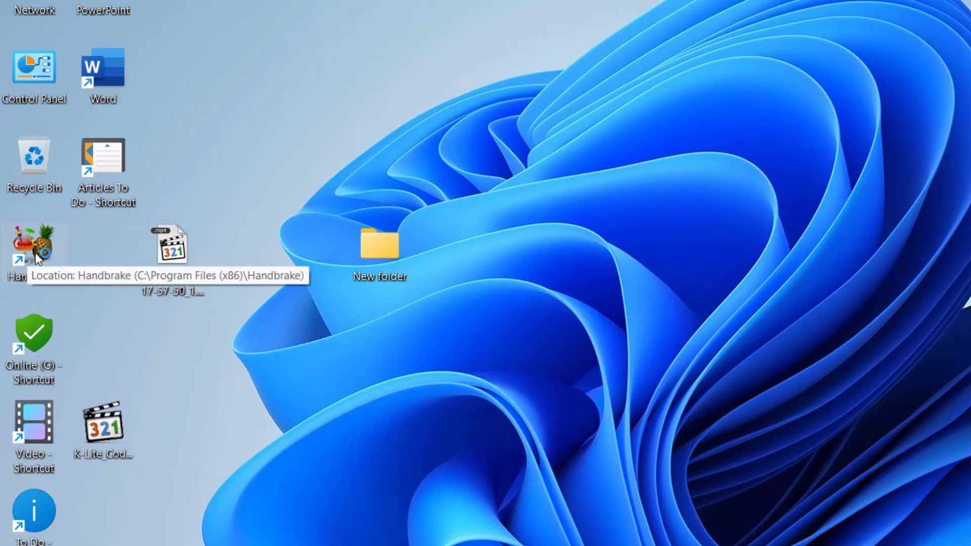
- Load the recording into HandBrake, save output as 444.mp4, start encoding, and minimize HandBrake
double_click(36, 251)
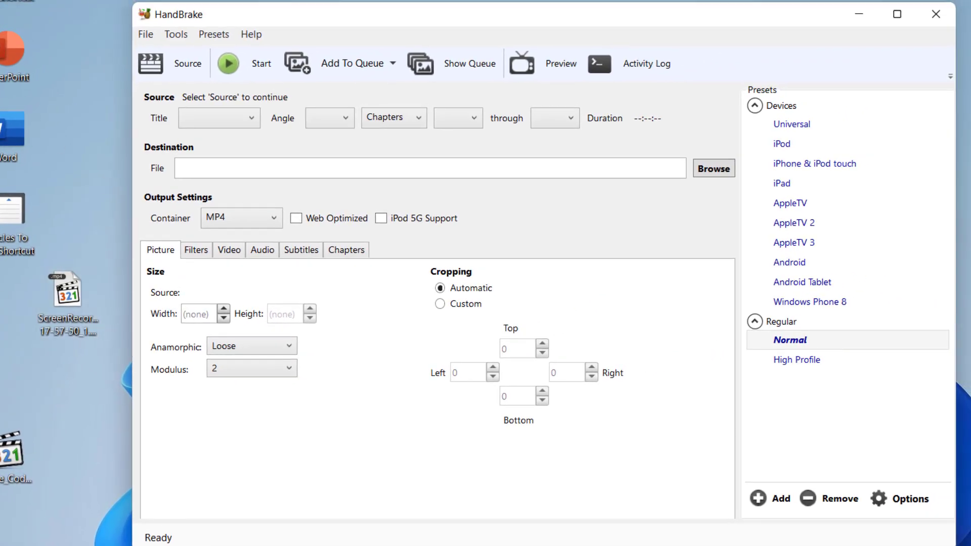
mouse_move(66, 301)
left_mouse_down()
mouse_move(303, 313)
mouse_move(312, 204)
left_mouse_up()
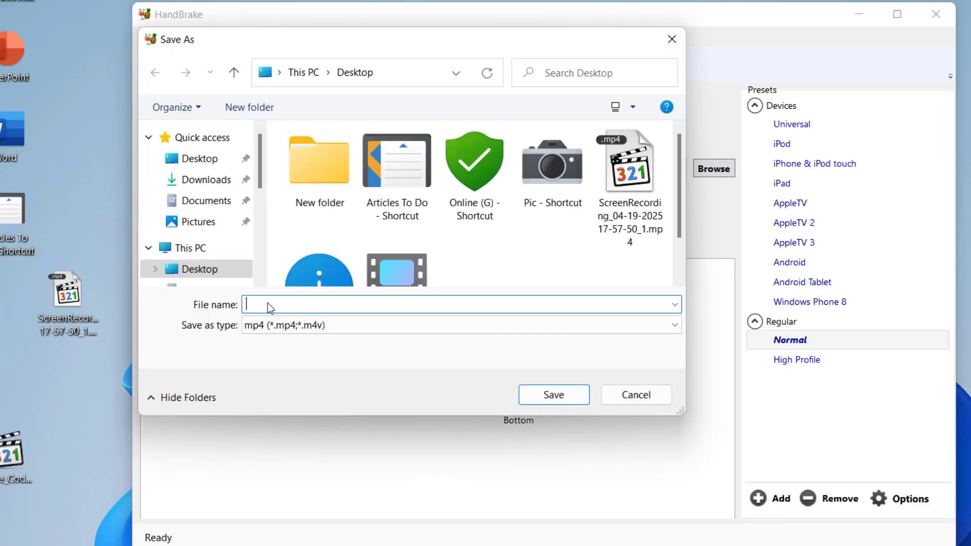
type("444")
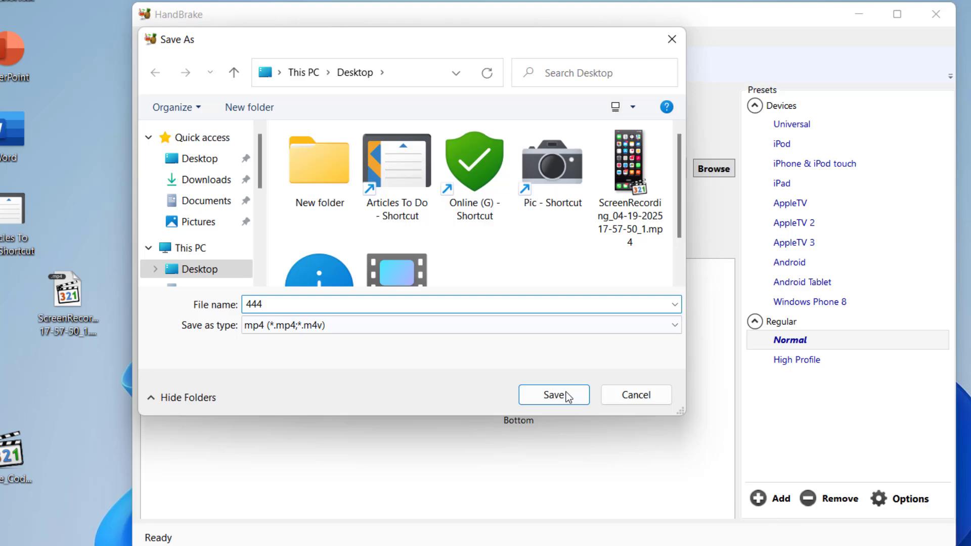
left_click(566, 396)
left_click(250, 72)
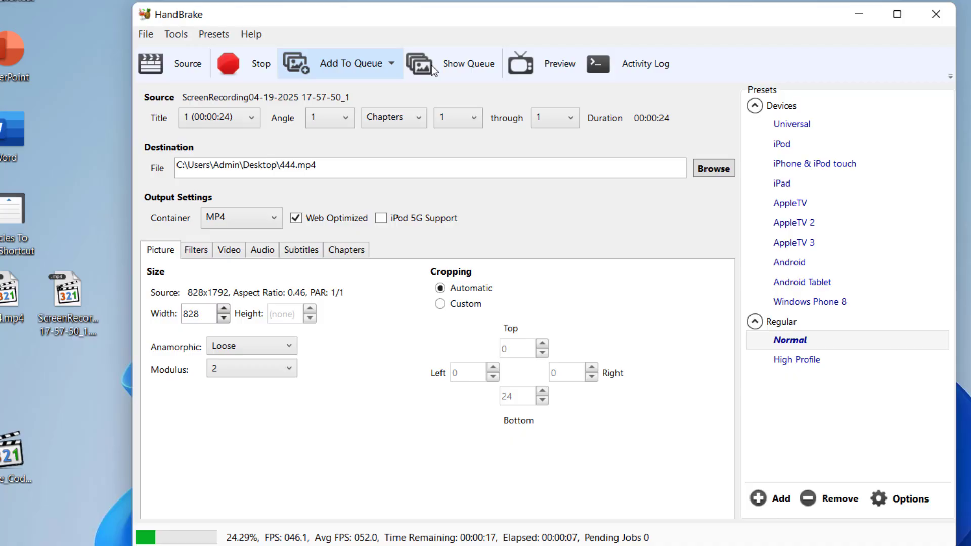
left_click(842, 21)
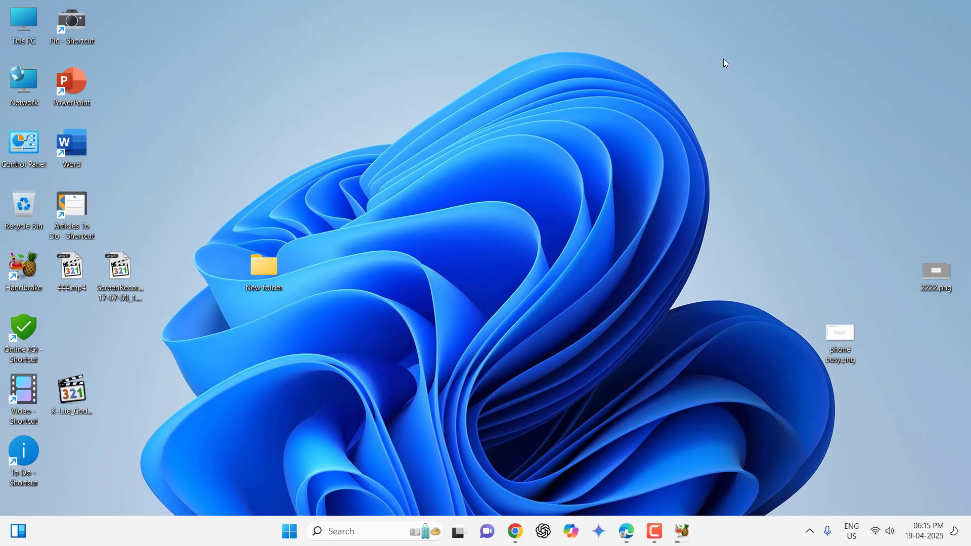